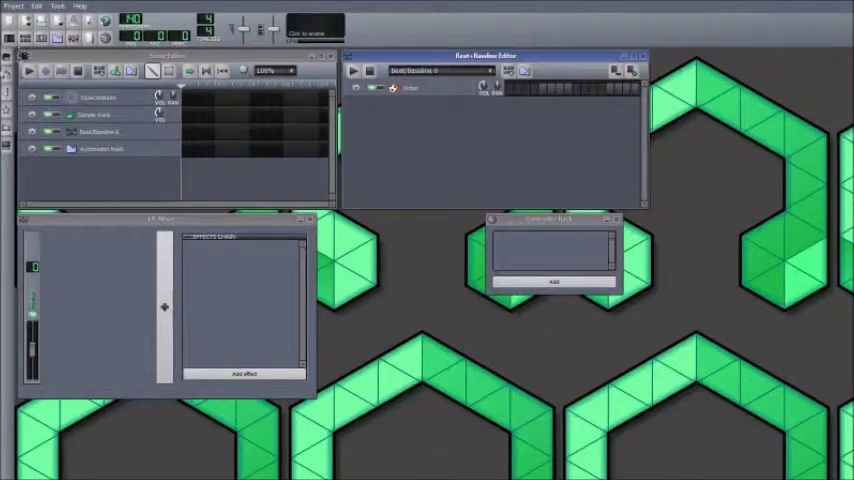
- Open the instrument plugins list and drag two instruments, including Watsyn, into the Song Editor
click(5, 55)
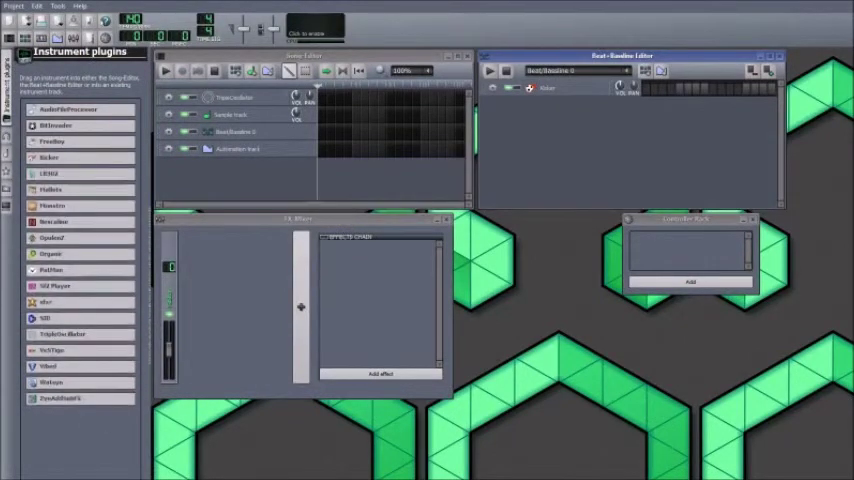
drag(50, 382, 215, 193)
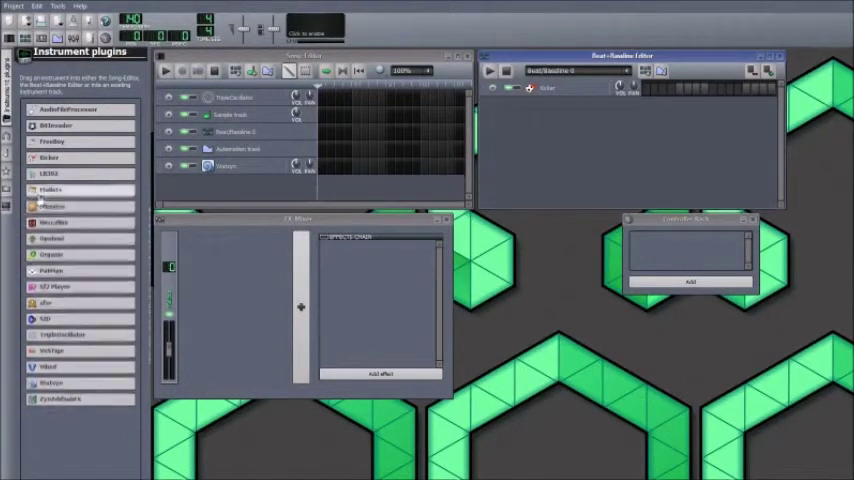
drag(45, 205, 200, 183)
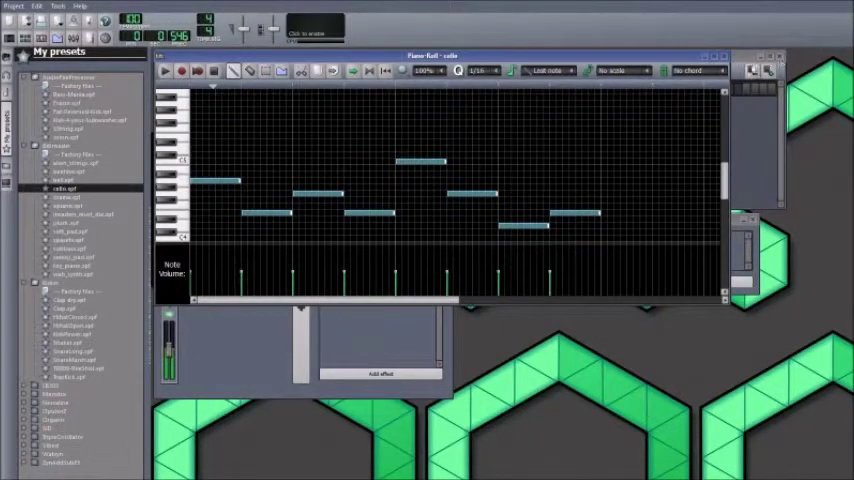
- Close the cello melody's Piano Roll to return to the song arrangement
click(723, 56)
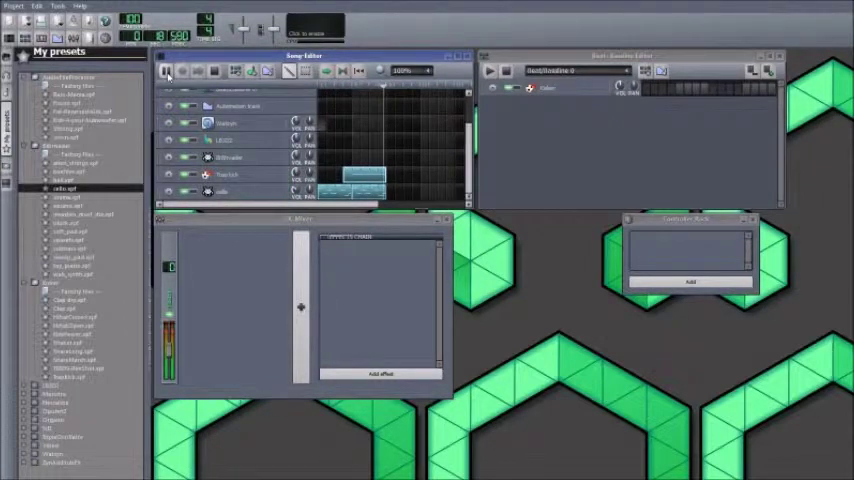
- Switch the sidebar to the sample library and open the clap02.ogg pattern for editing
click(5, 130)
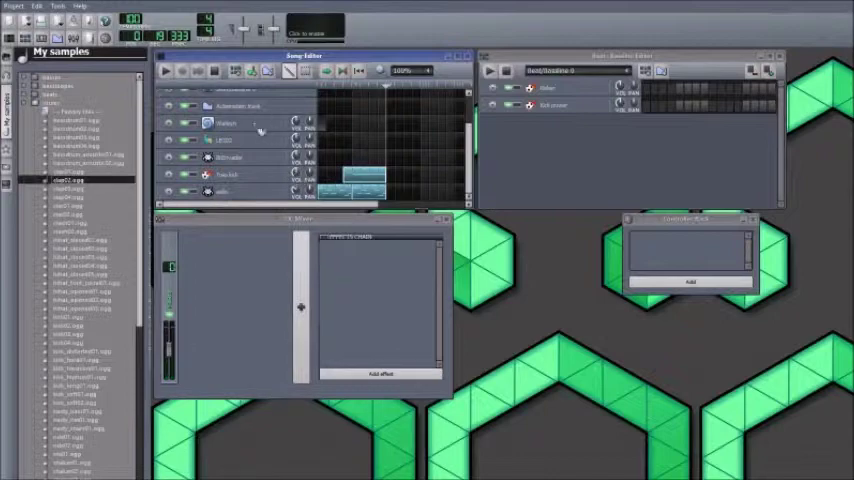
scroll(255, 118, down, 1)
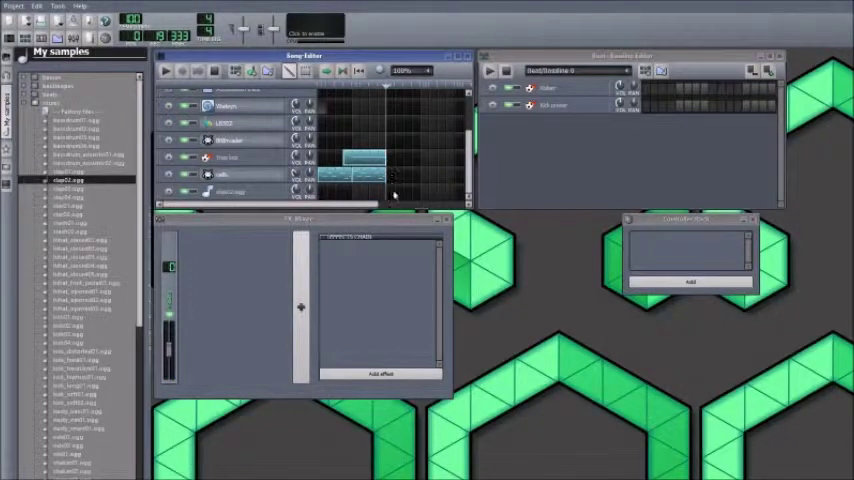
double_click(393, 190)
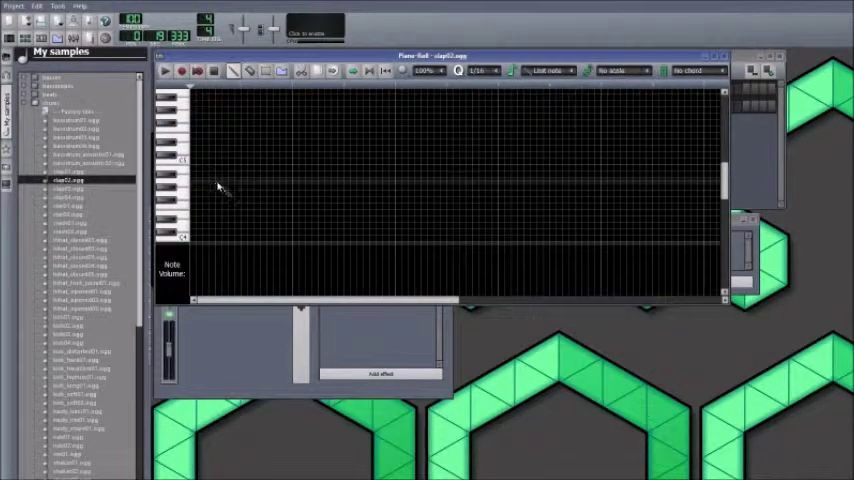
- Place a clap note, adjust its pitch, and box-select the descending roll notes
click(222, 182)
drag(225, 181, 228, 132)
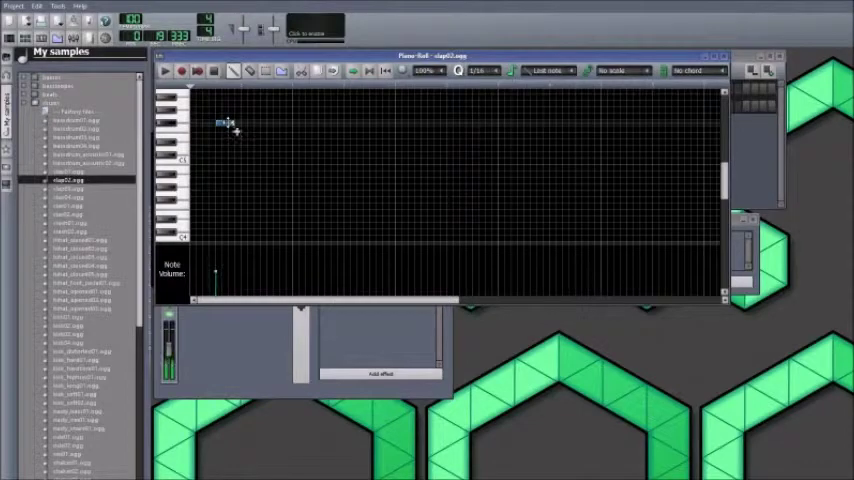
drag(228, 133, 233, 172)
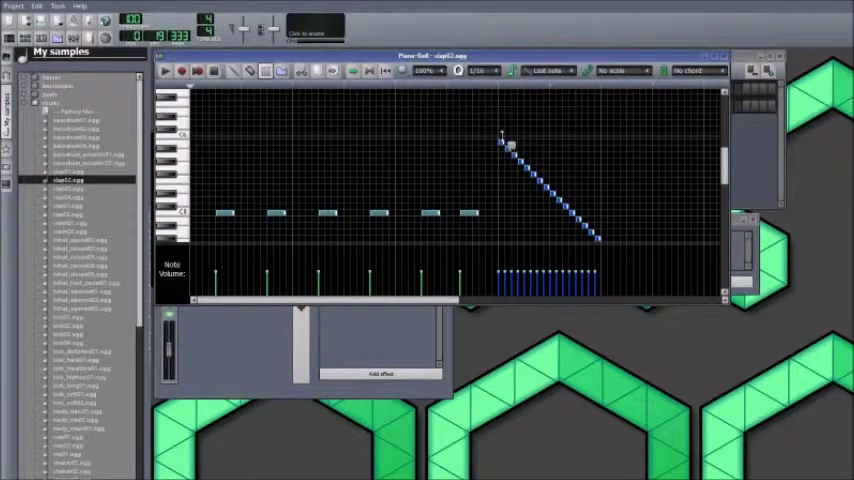
click(499, 131)
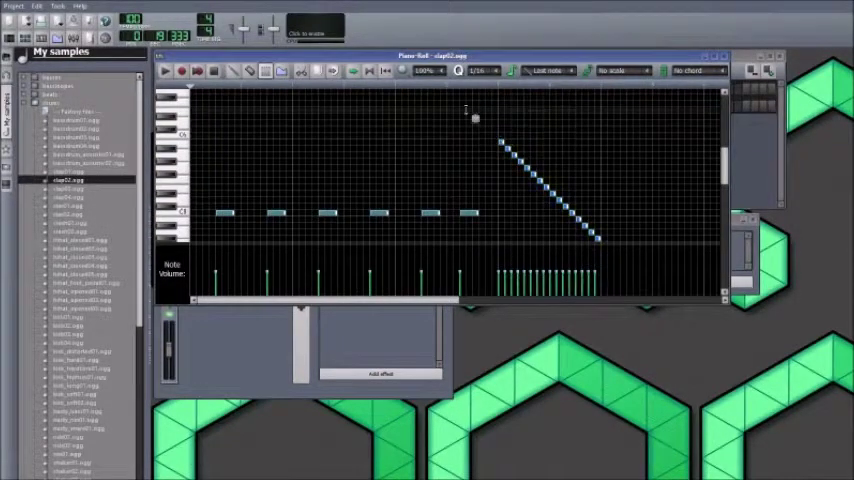
drag(490, 130, 640, 257)
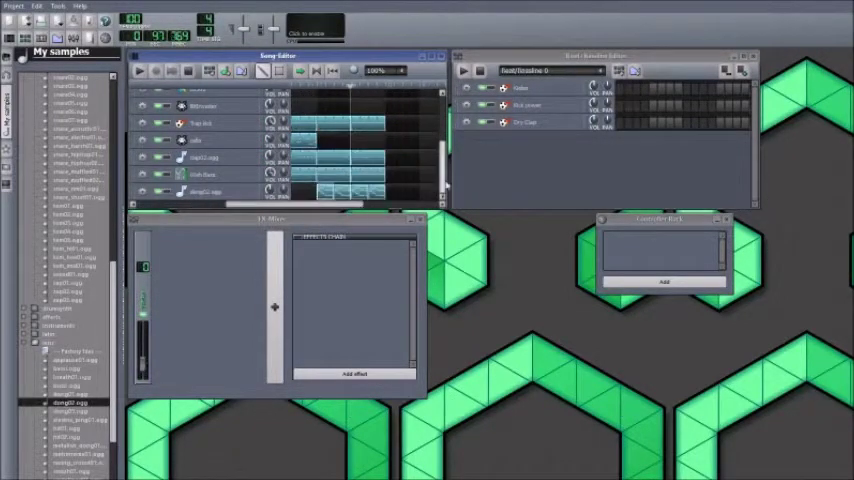
scroll(332, 112, up, 1)
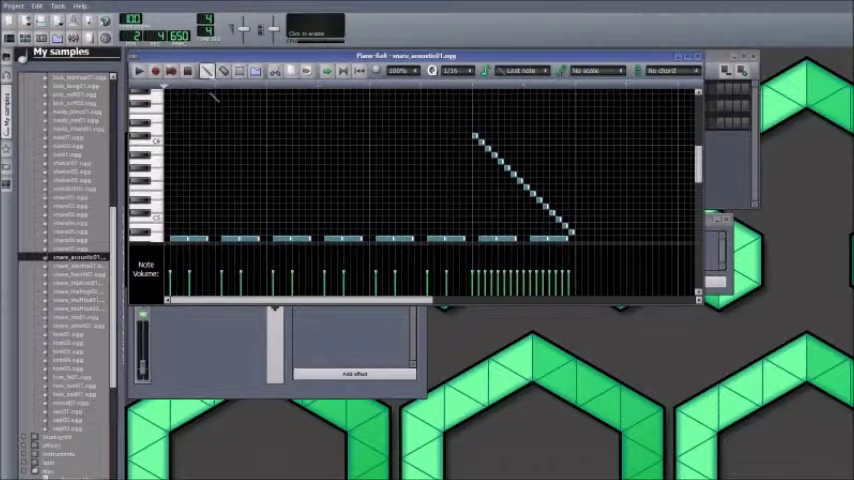
- Box-select the diagonal snare roll notes, drag them one semitone down, deselect, and close the editor
click(238, 72)
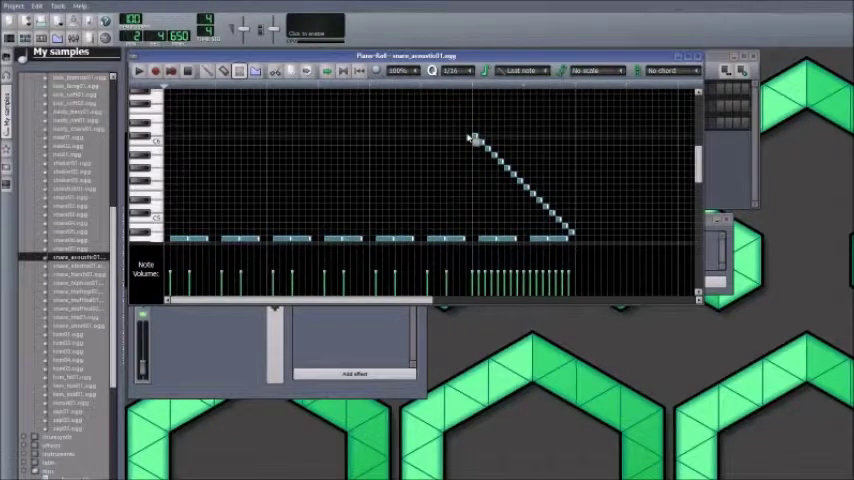
drag(472, 131, 583, 240)
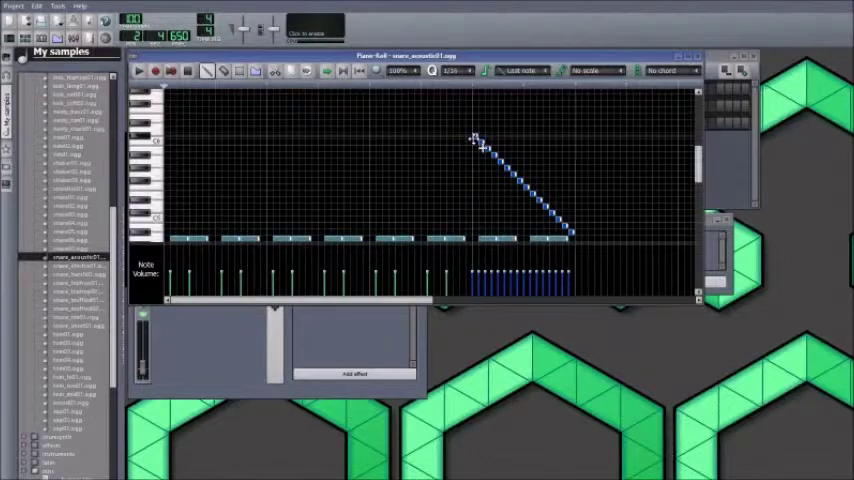
drag(475, 134, 475, 142)
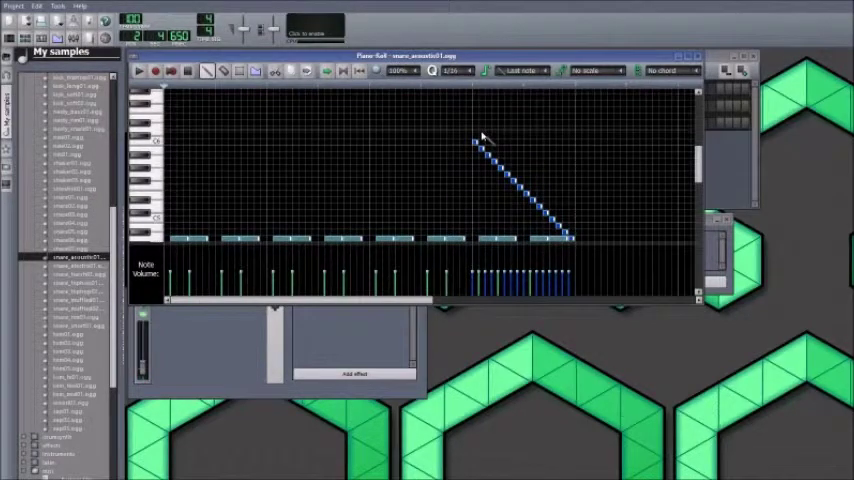
click(478, 132)
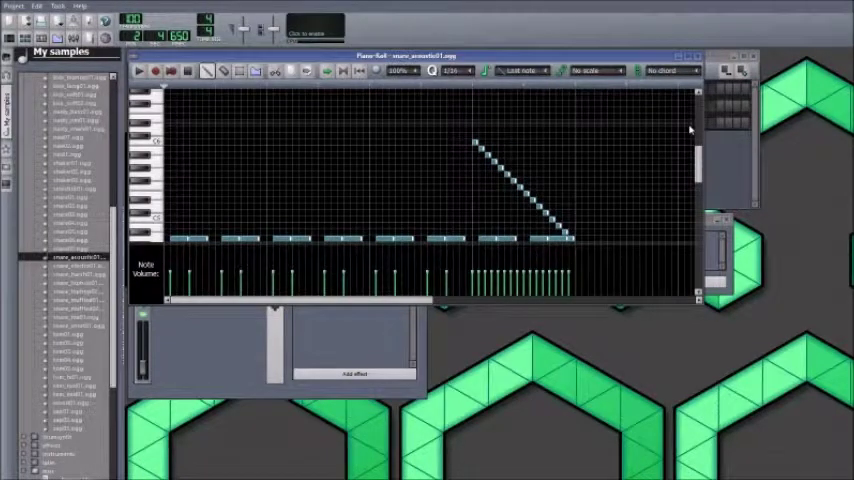
click(698, 58)
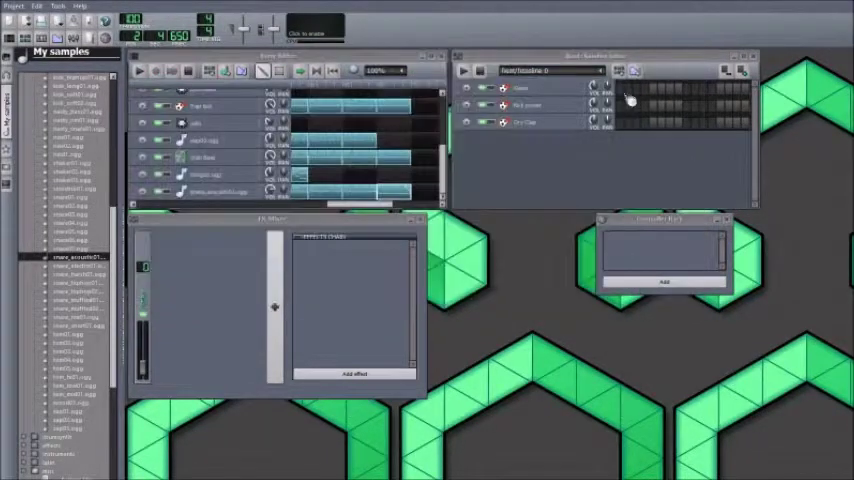
- Draw one long held note in the Trap kick pattern and close its Piano Roll
double_click(415, 112)
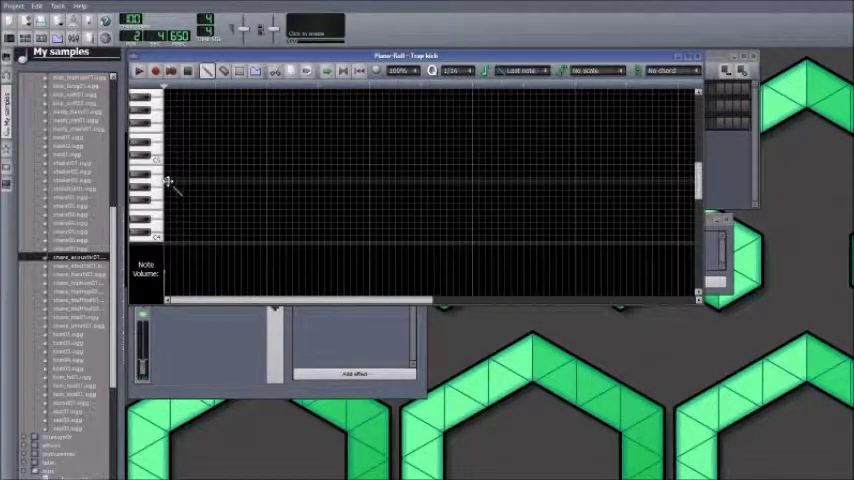
drag(170, 181, 265, 184)
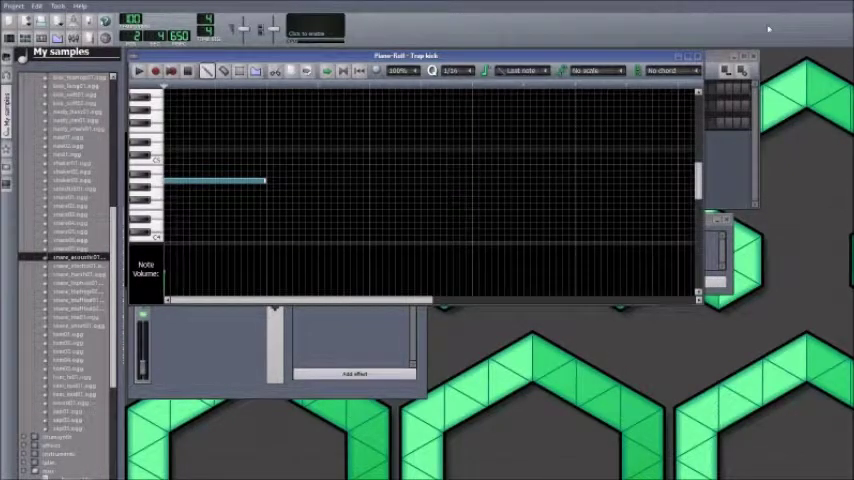
click(697, 58)
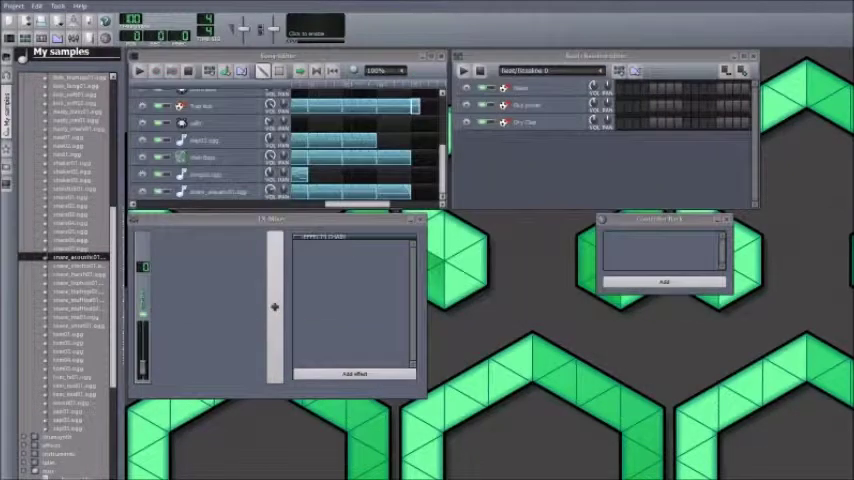